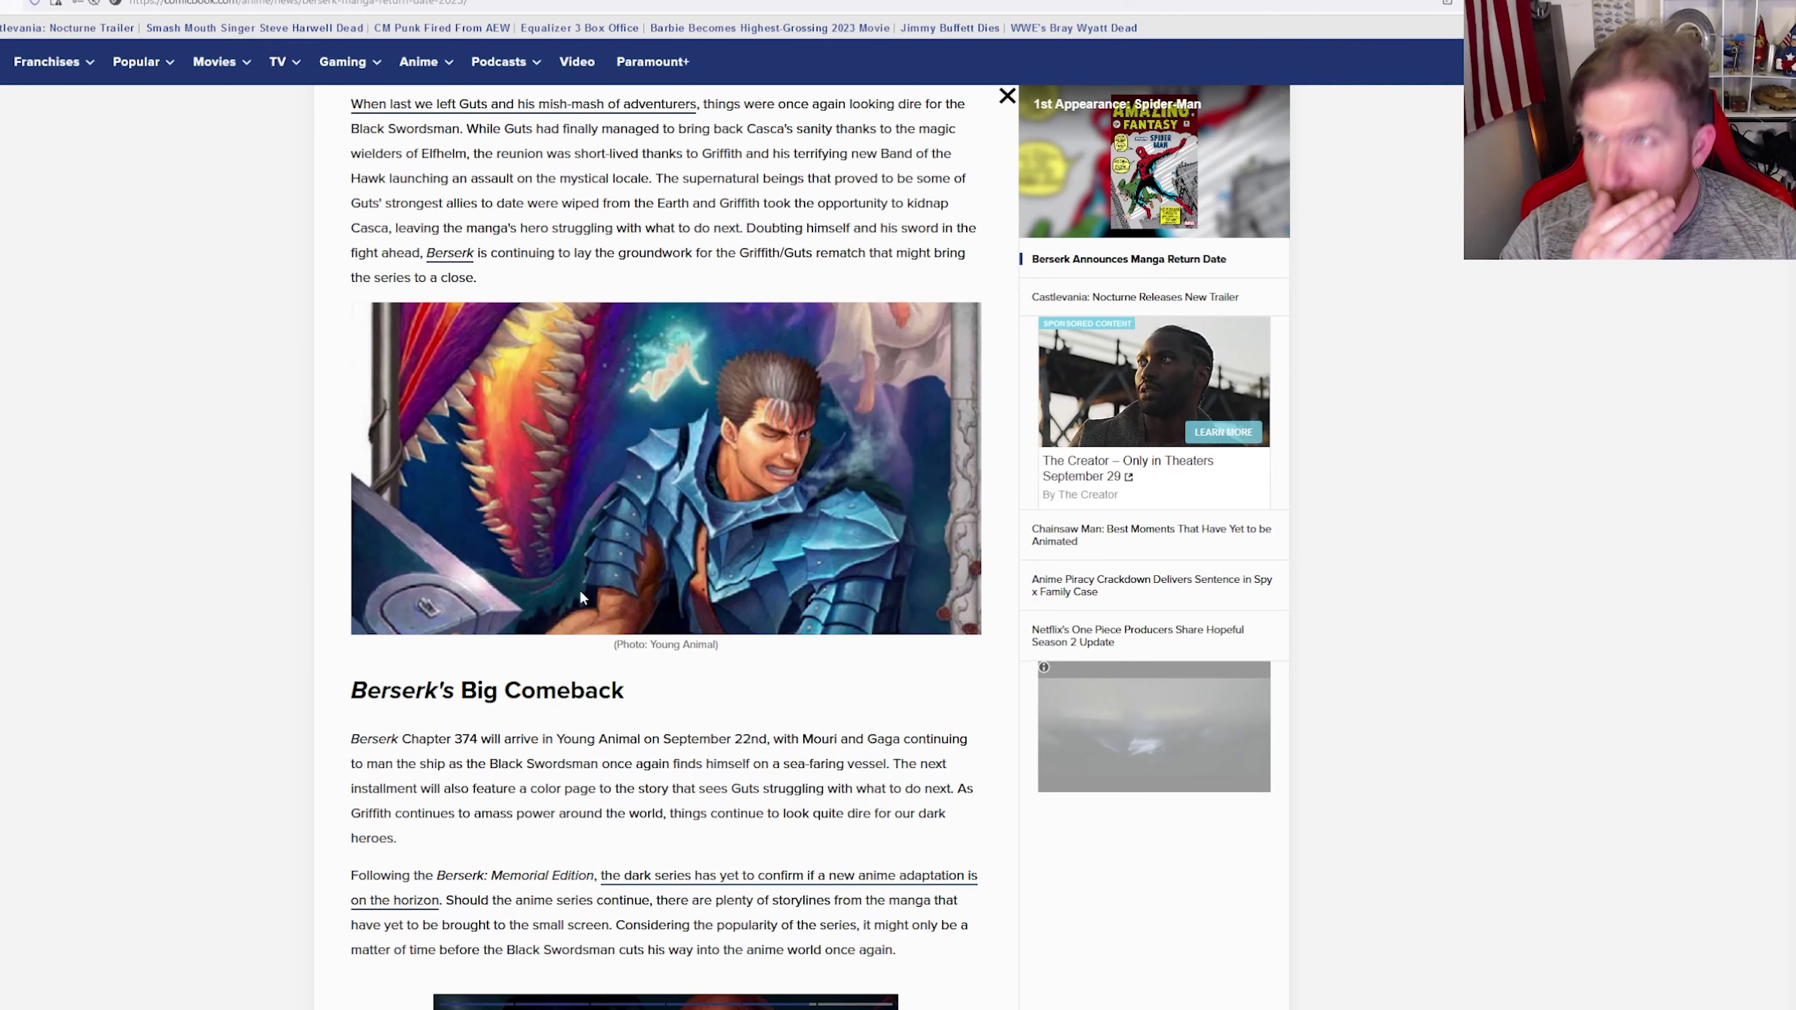
scroll(577, 588, "down", 2)
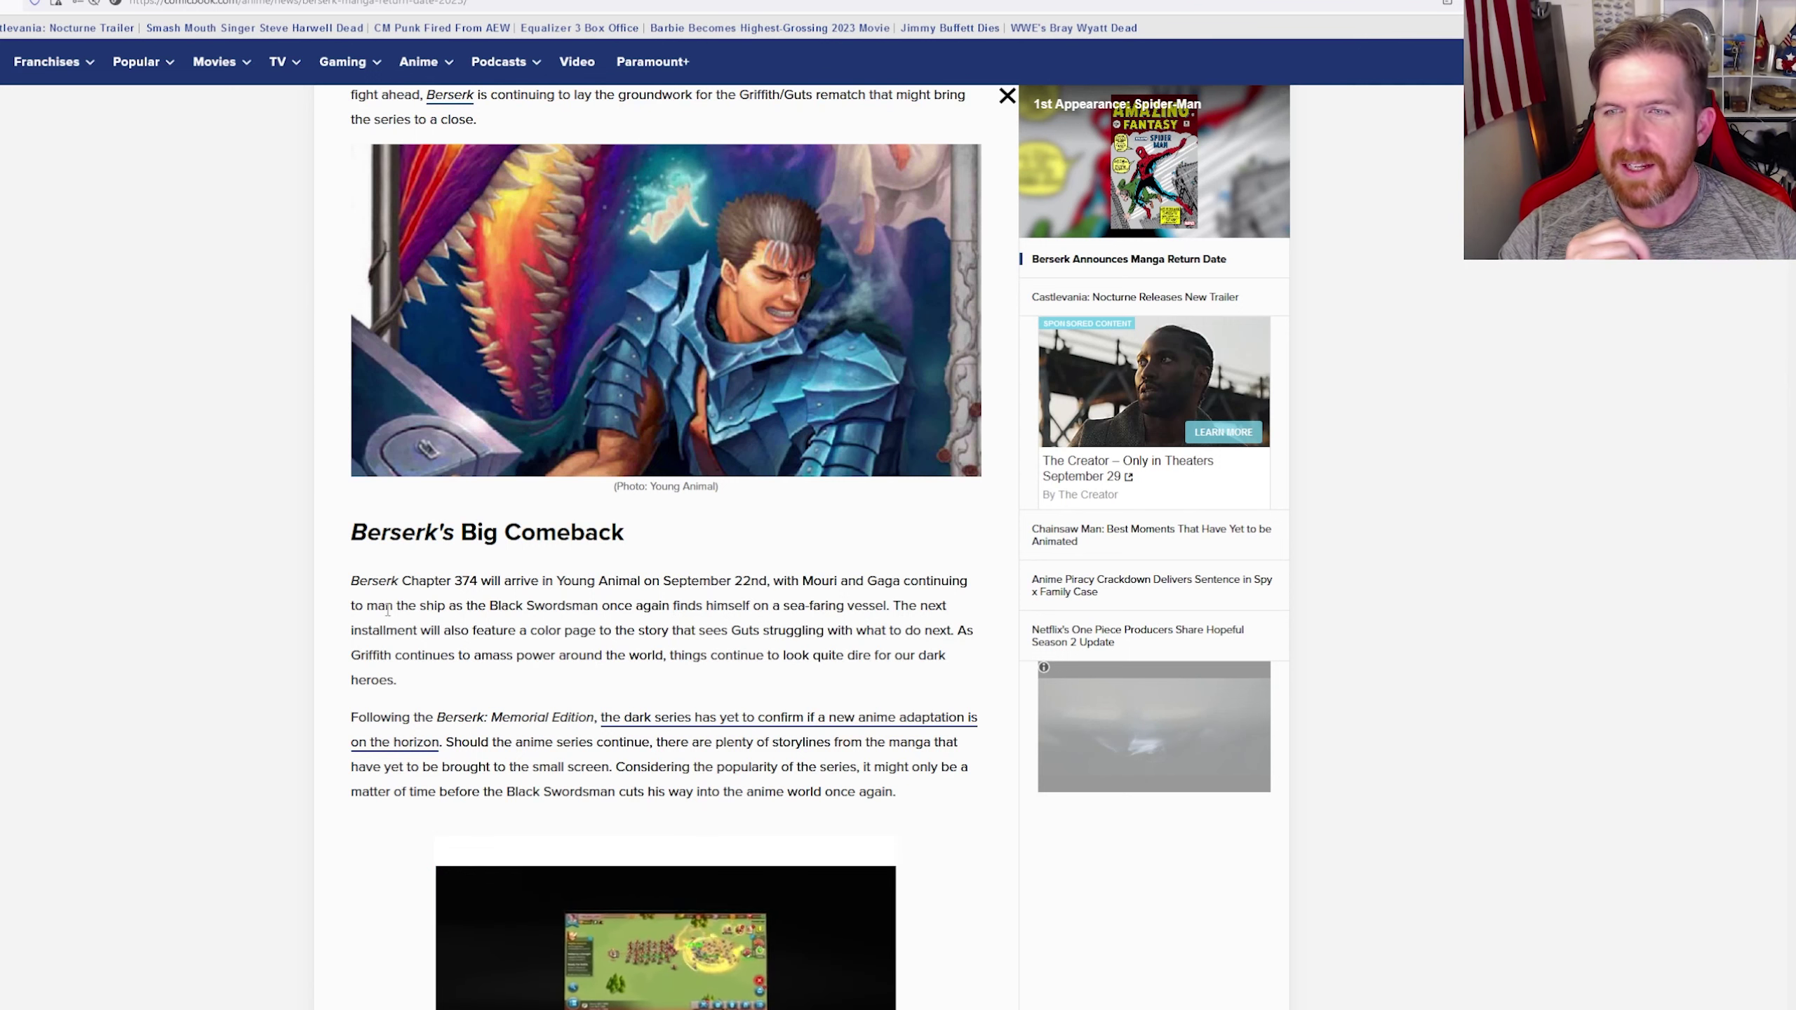
scroll(566, 362, "up", 1)
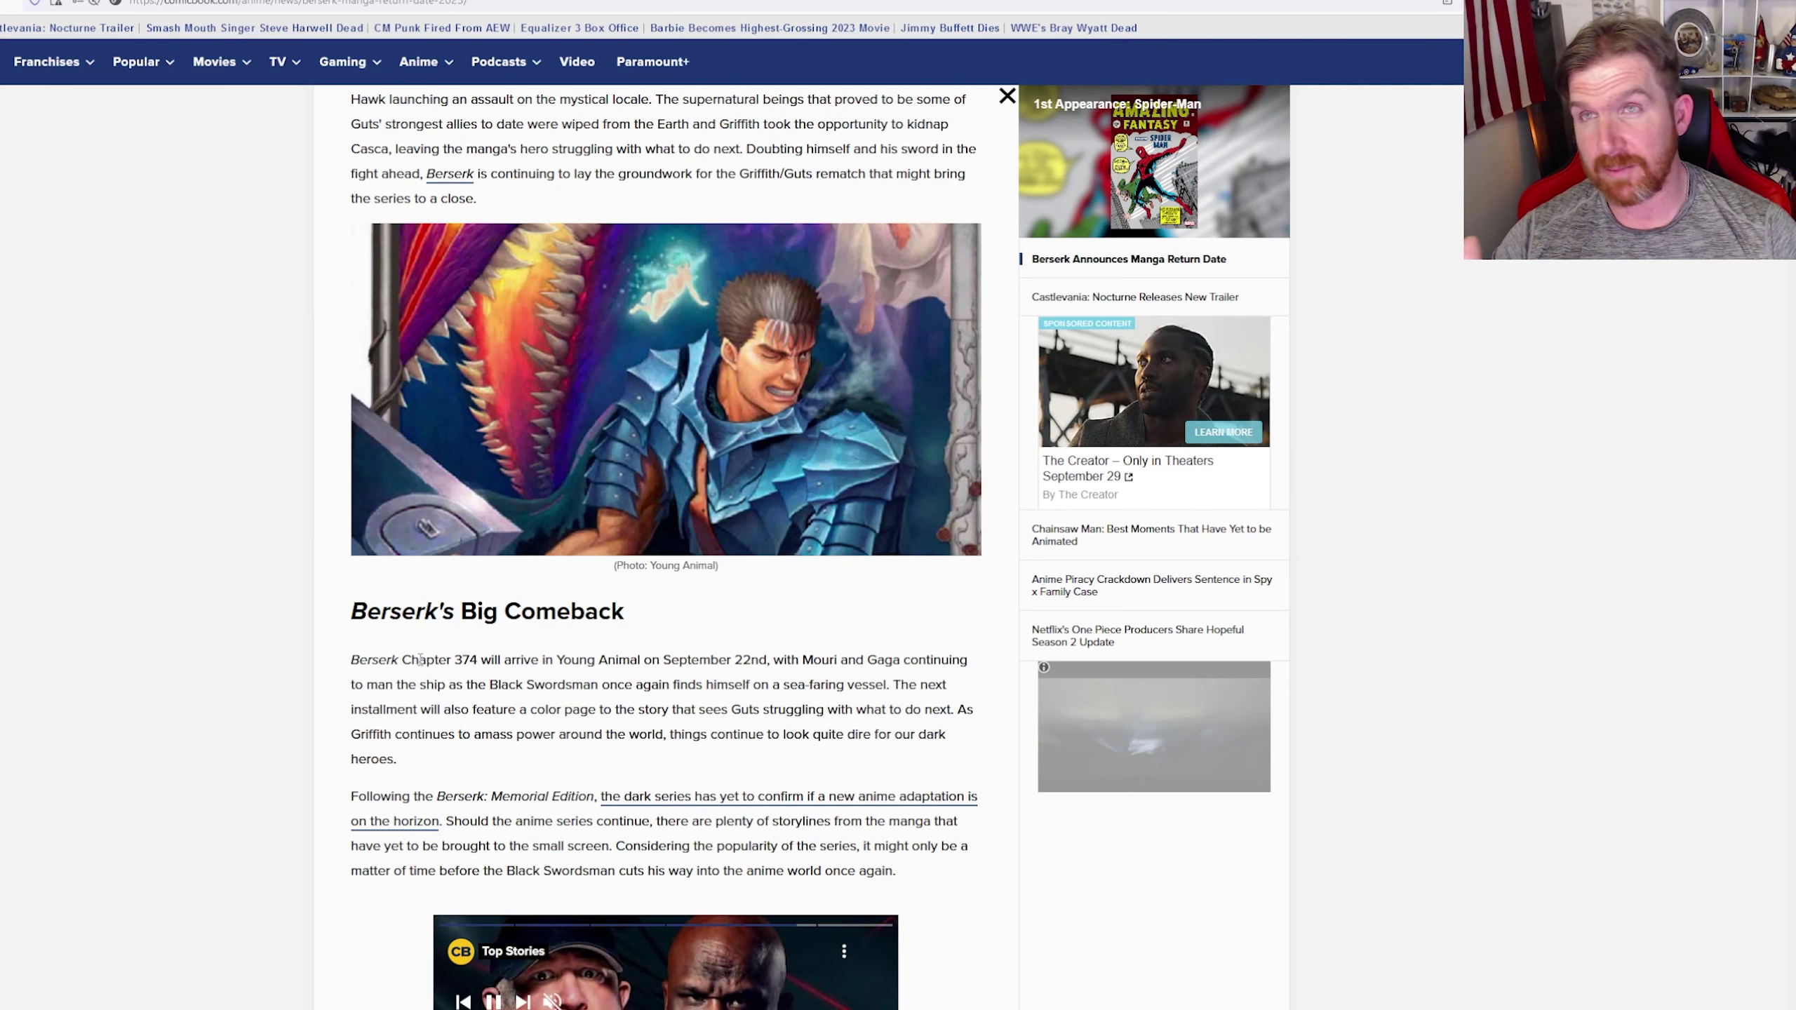
scroll(544, 362, "up", 3)
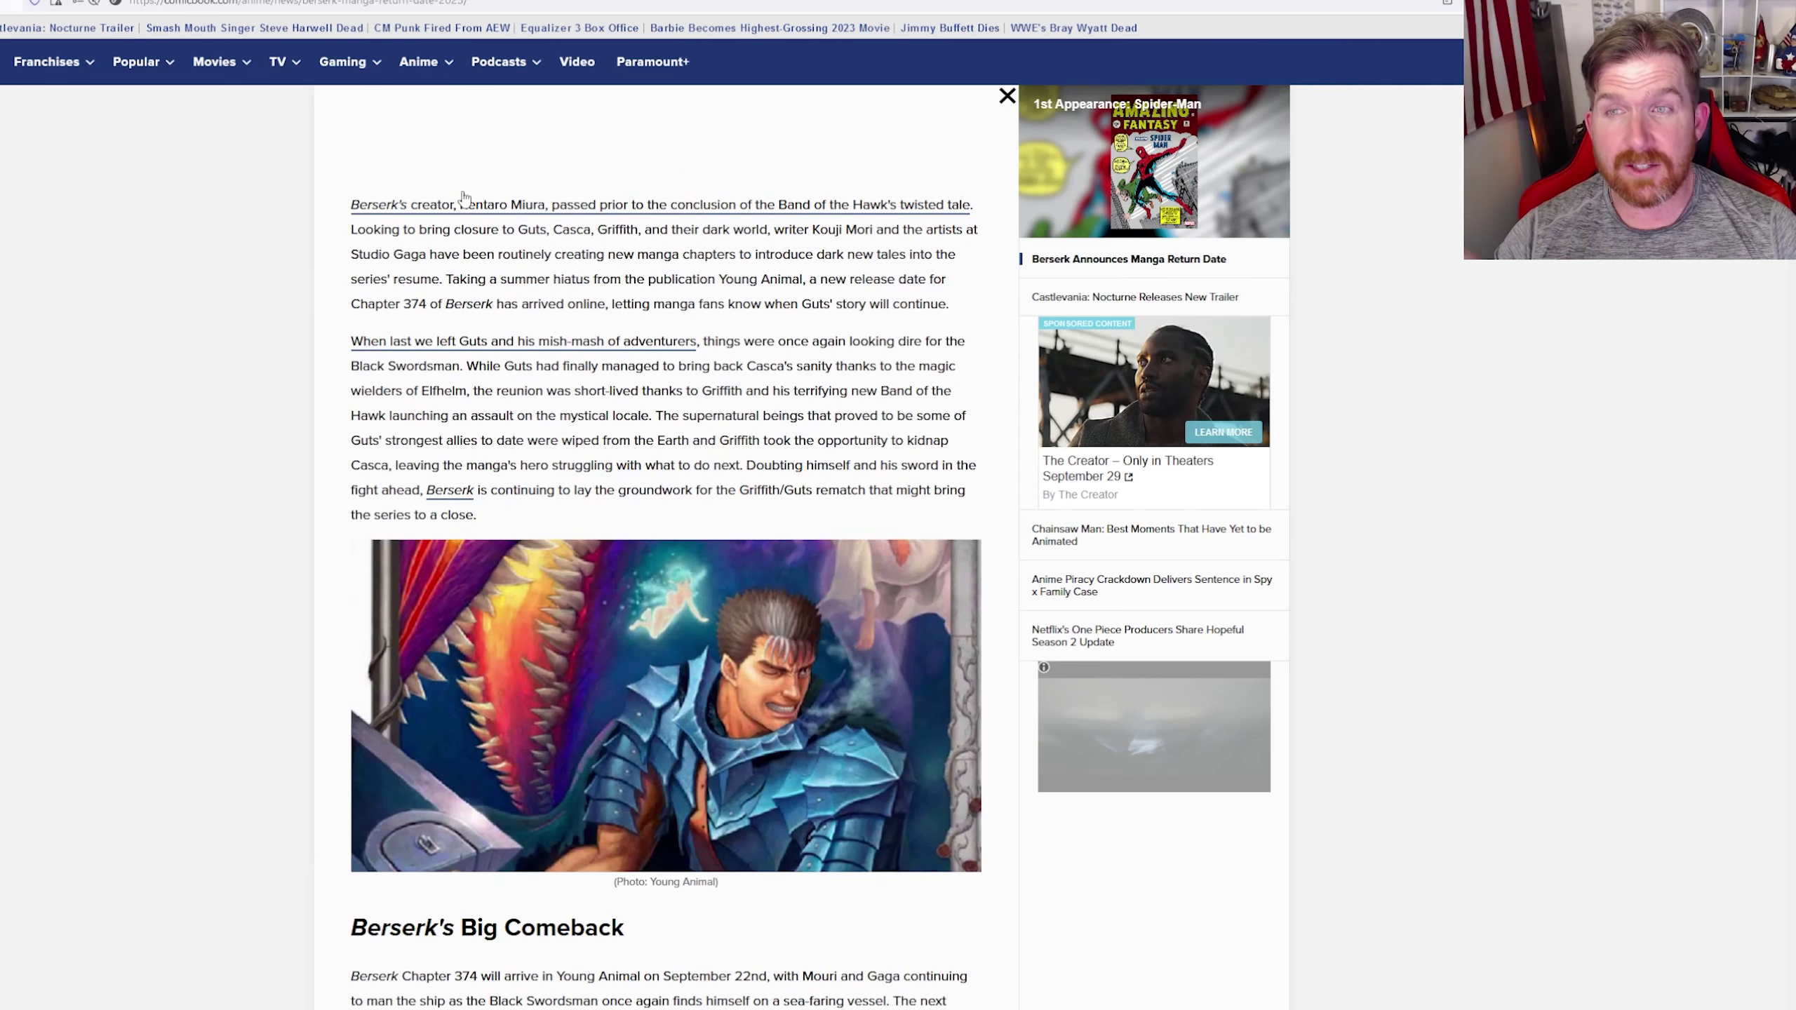
scroll(489, 250, "up", 10)
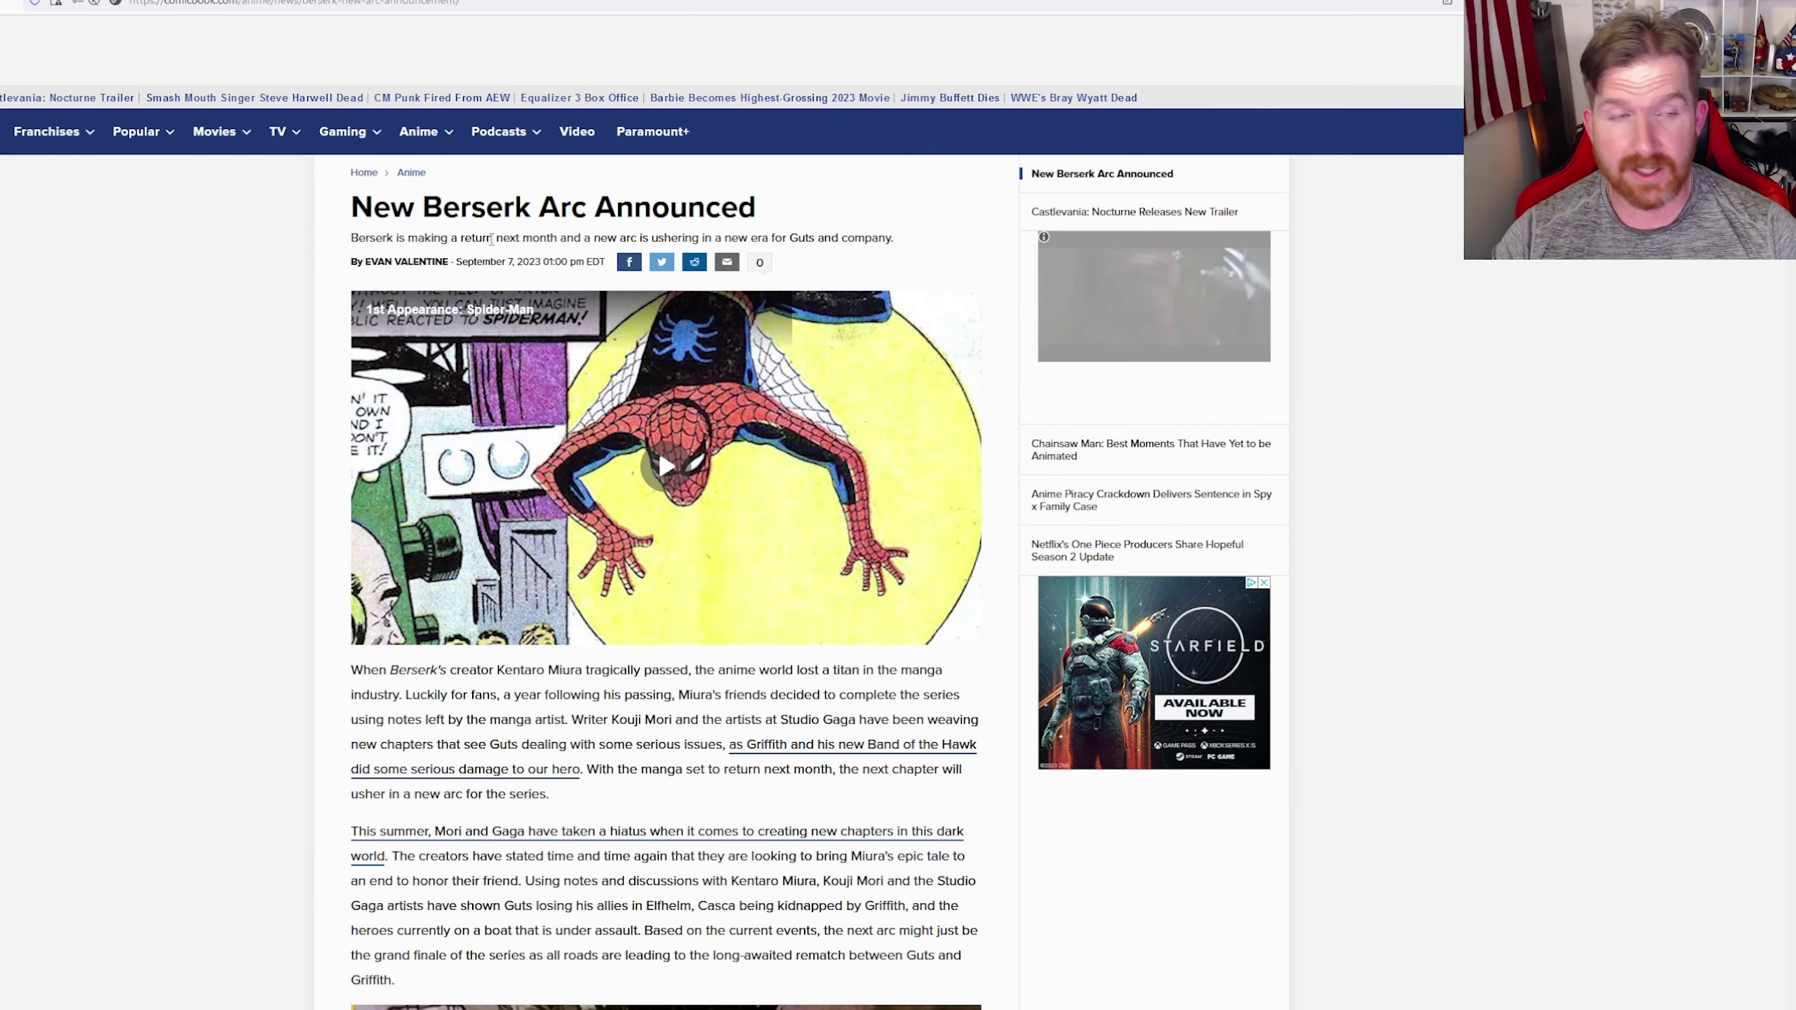
scroll(257, 362, "down", 2)
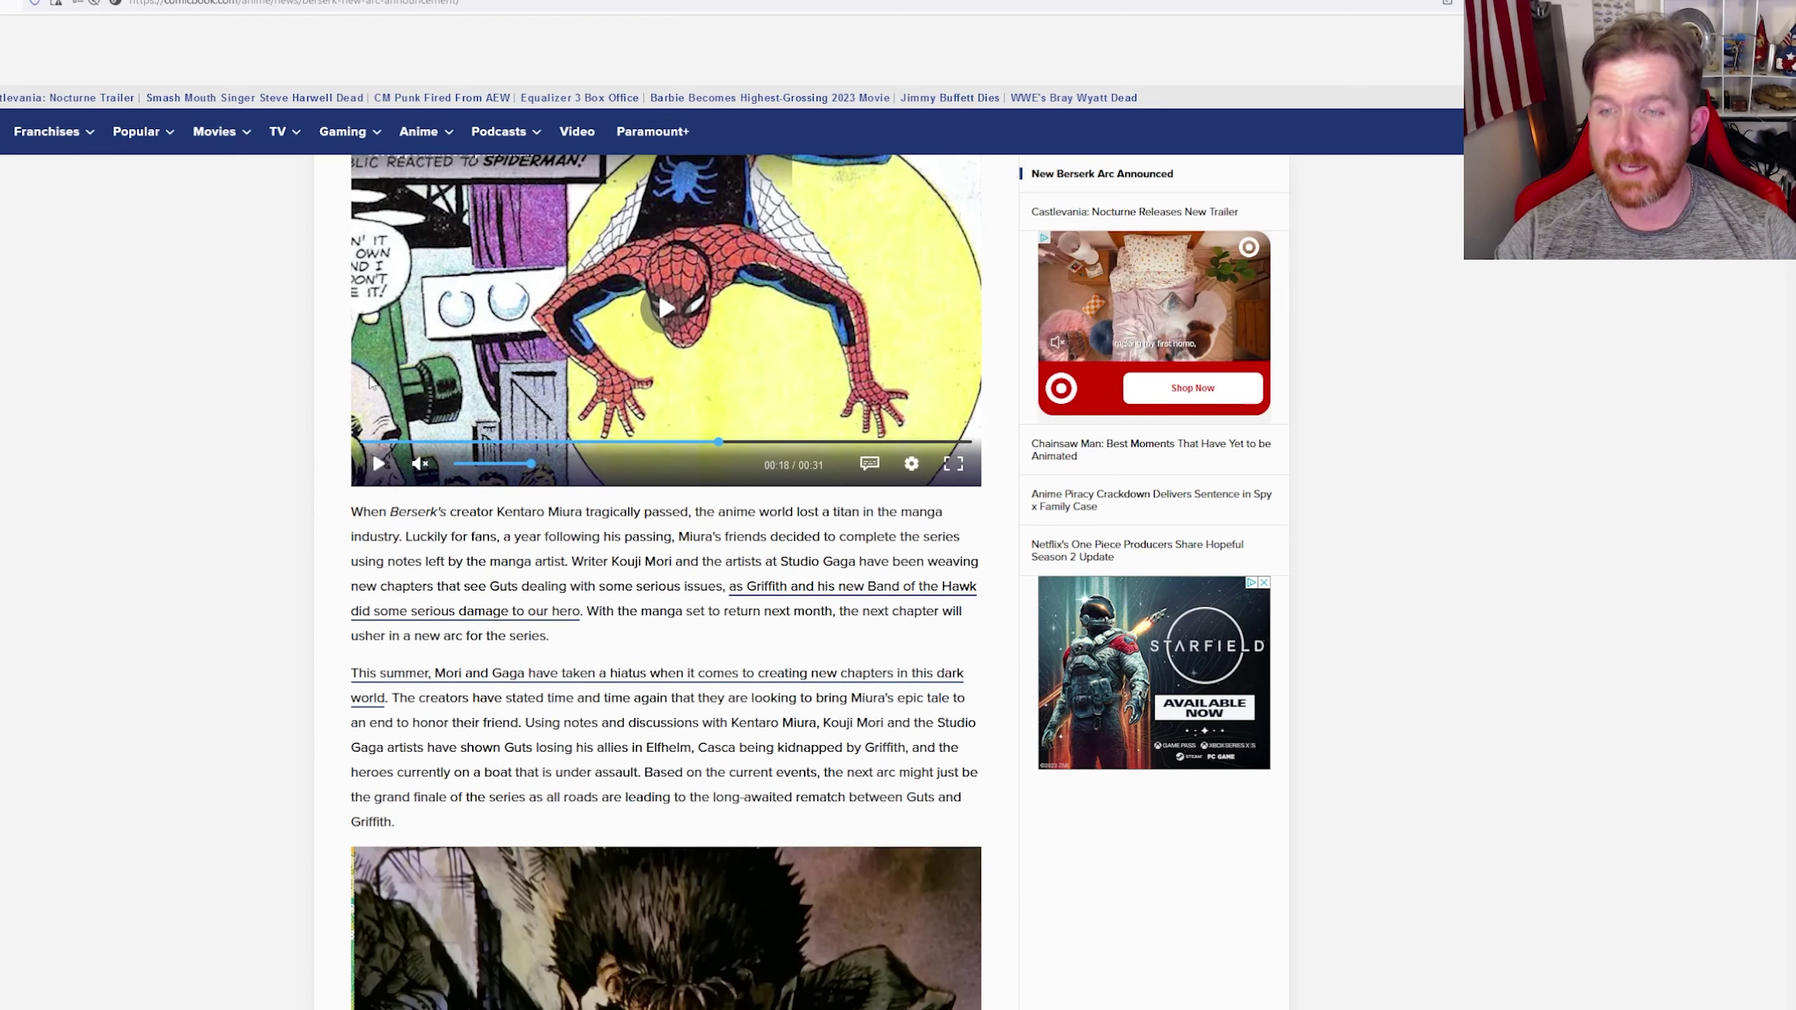
scroll(255, 365, "down", 1)
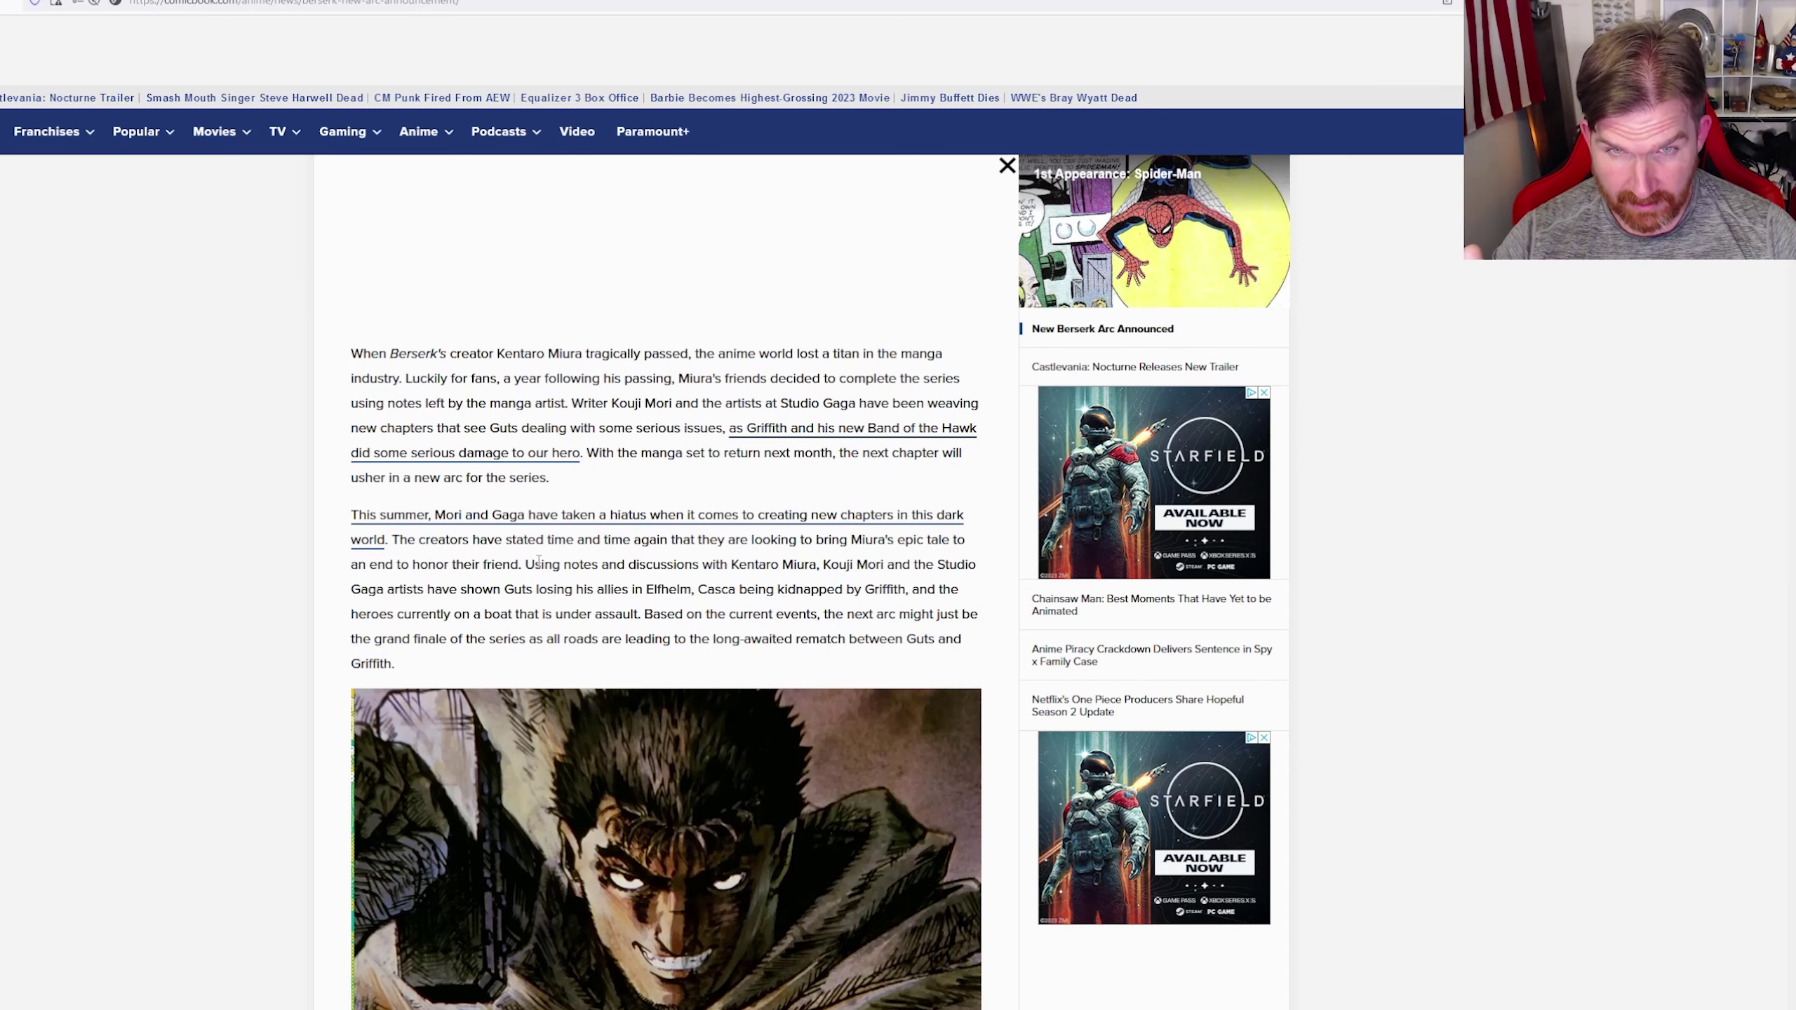
scroll(537, 564, "down", 1)
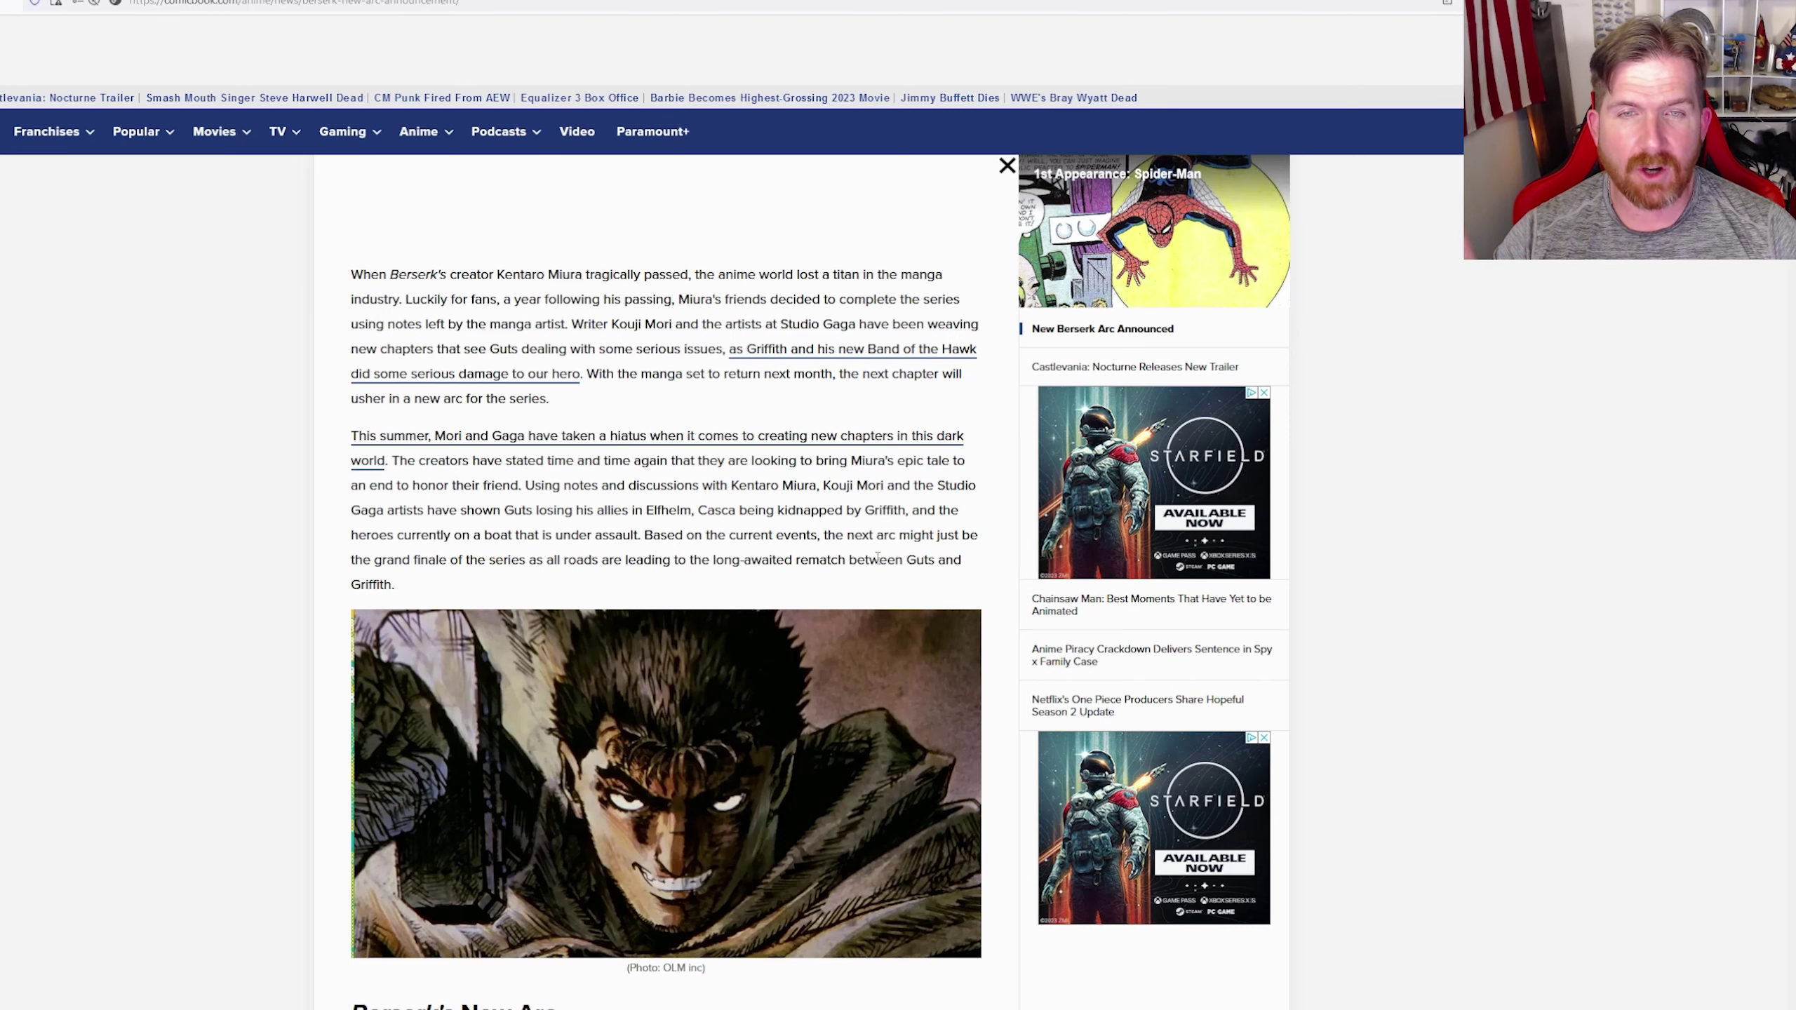
- Highlight the article's sentence about the grand finale arc, then clear the highlight
left_click_drag(895, 536, 554, 562)
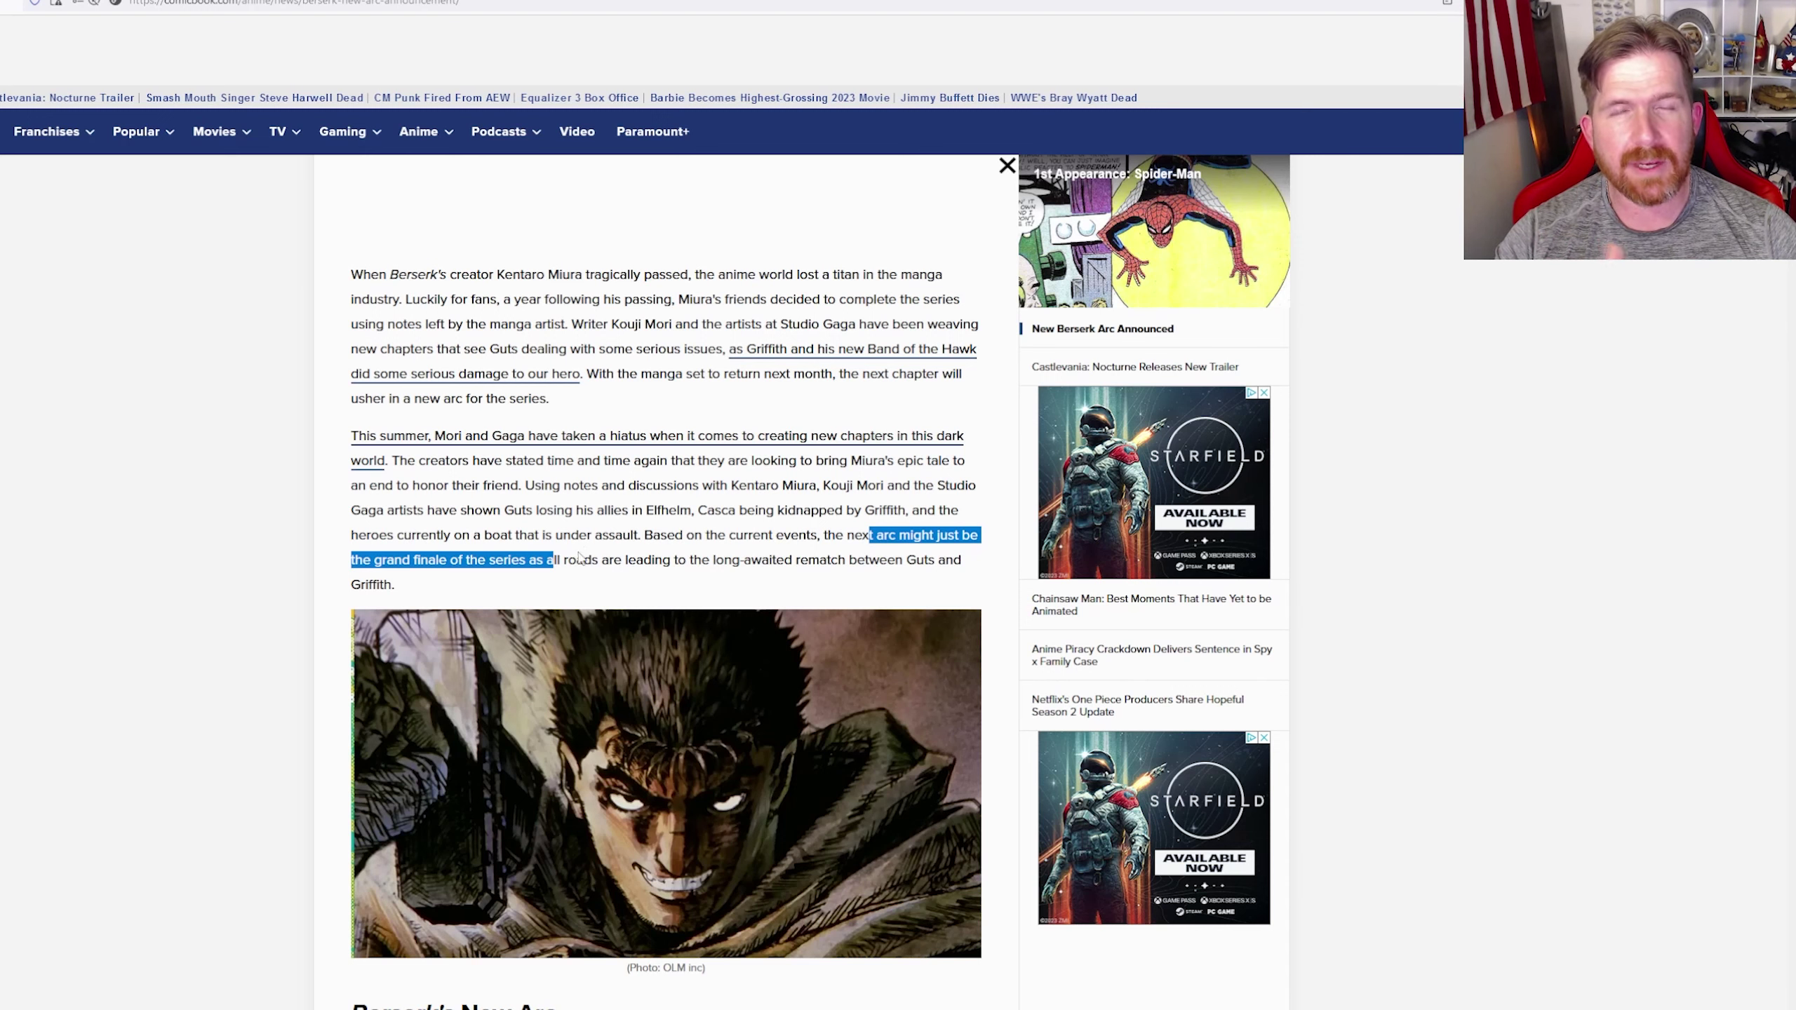
left_click(215, 576)
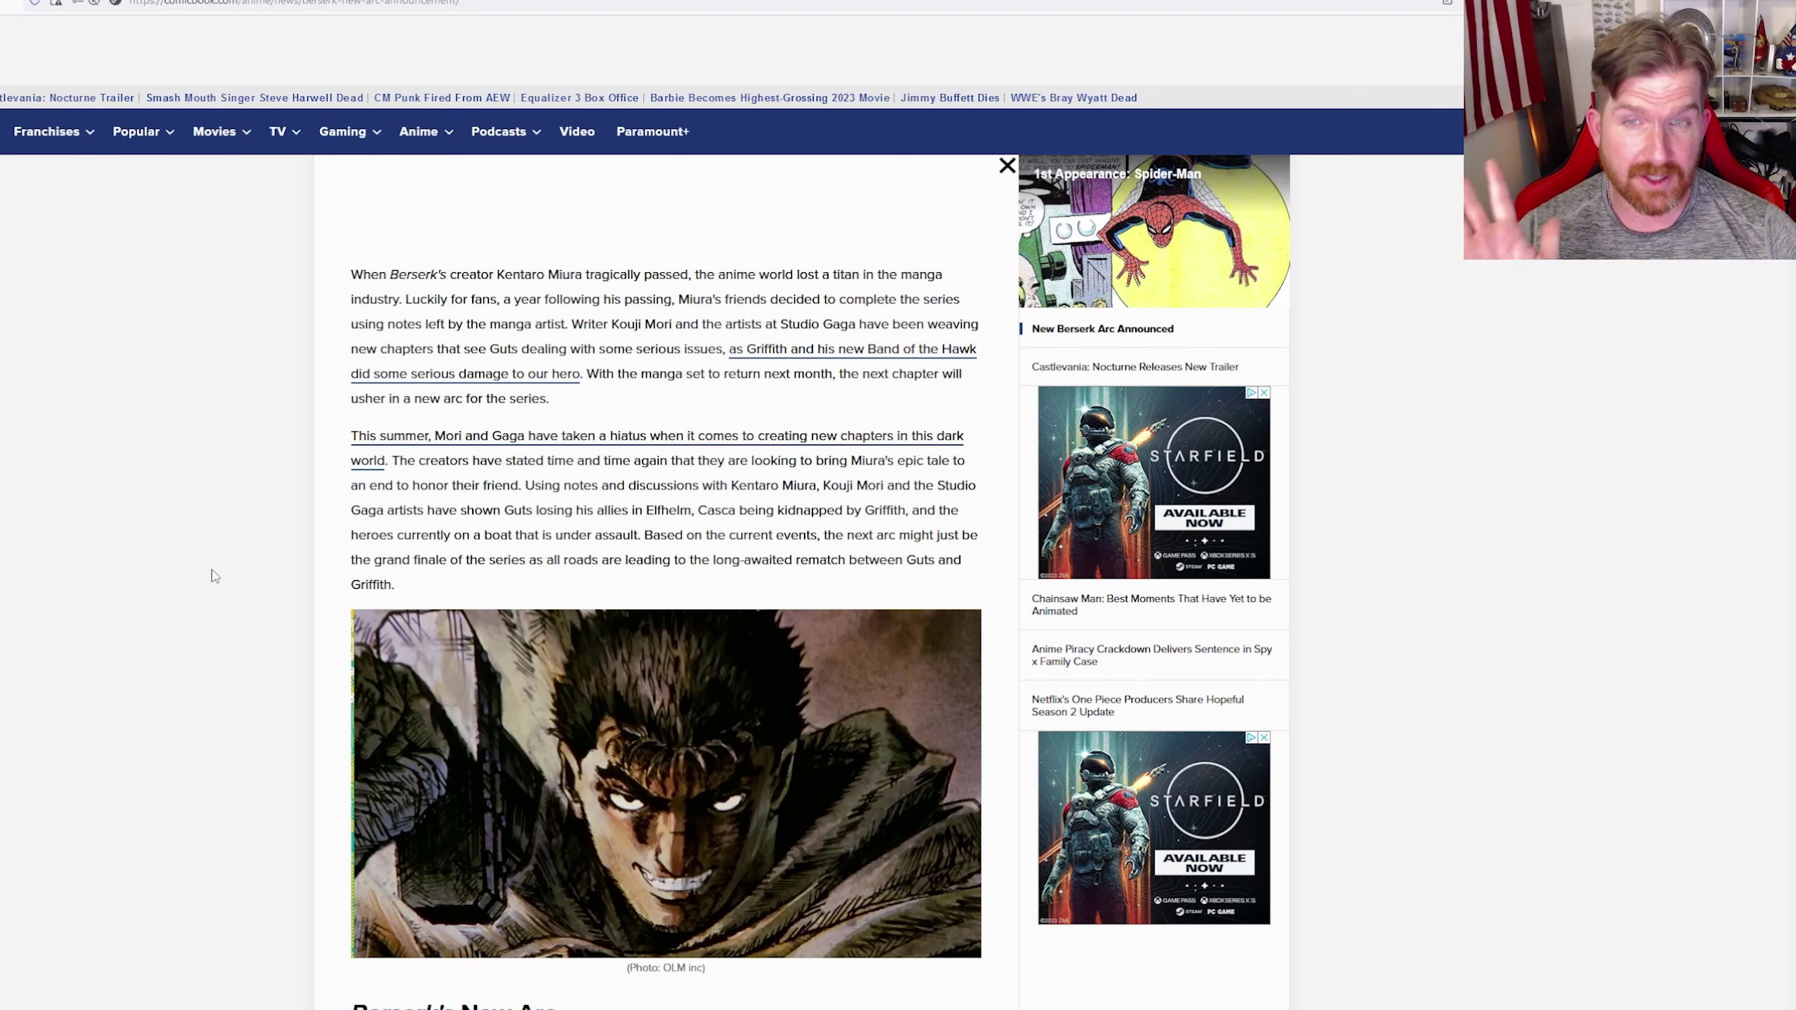
scroll(215, 576, "down", 2)
scroll(217, 566, "down", 2)
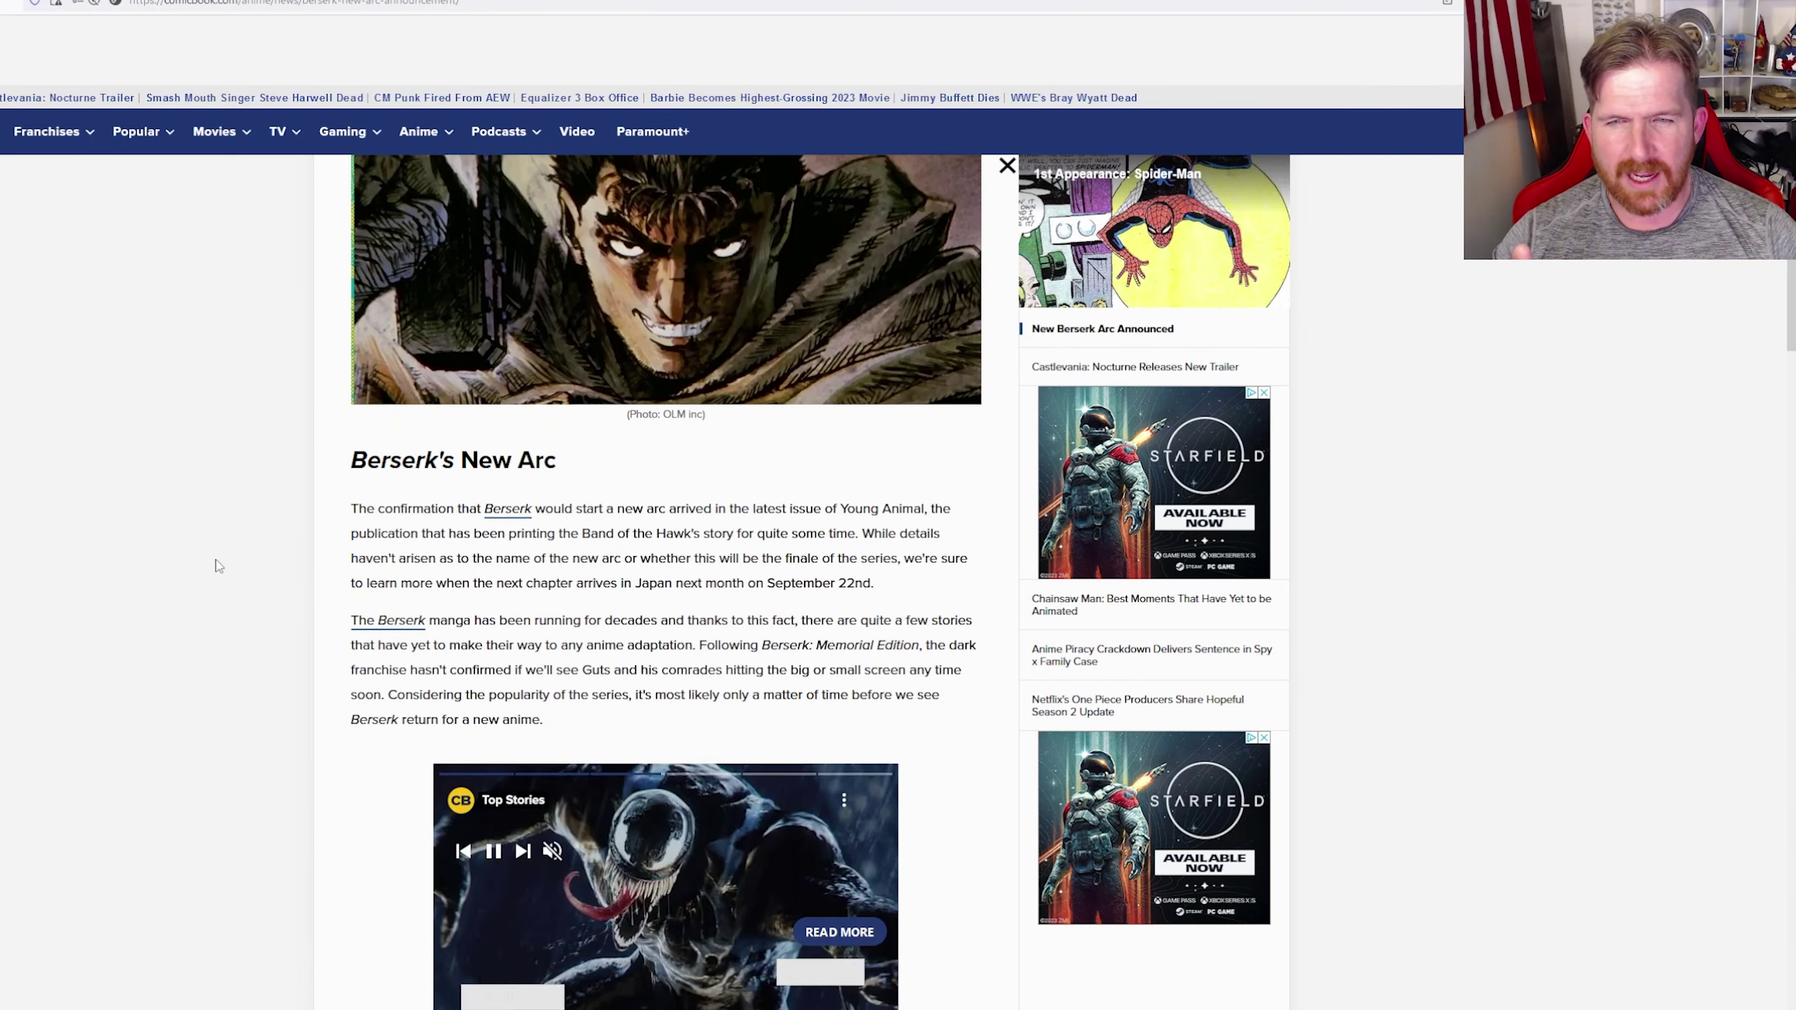
scroll(346, 363, "down", 1)
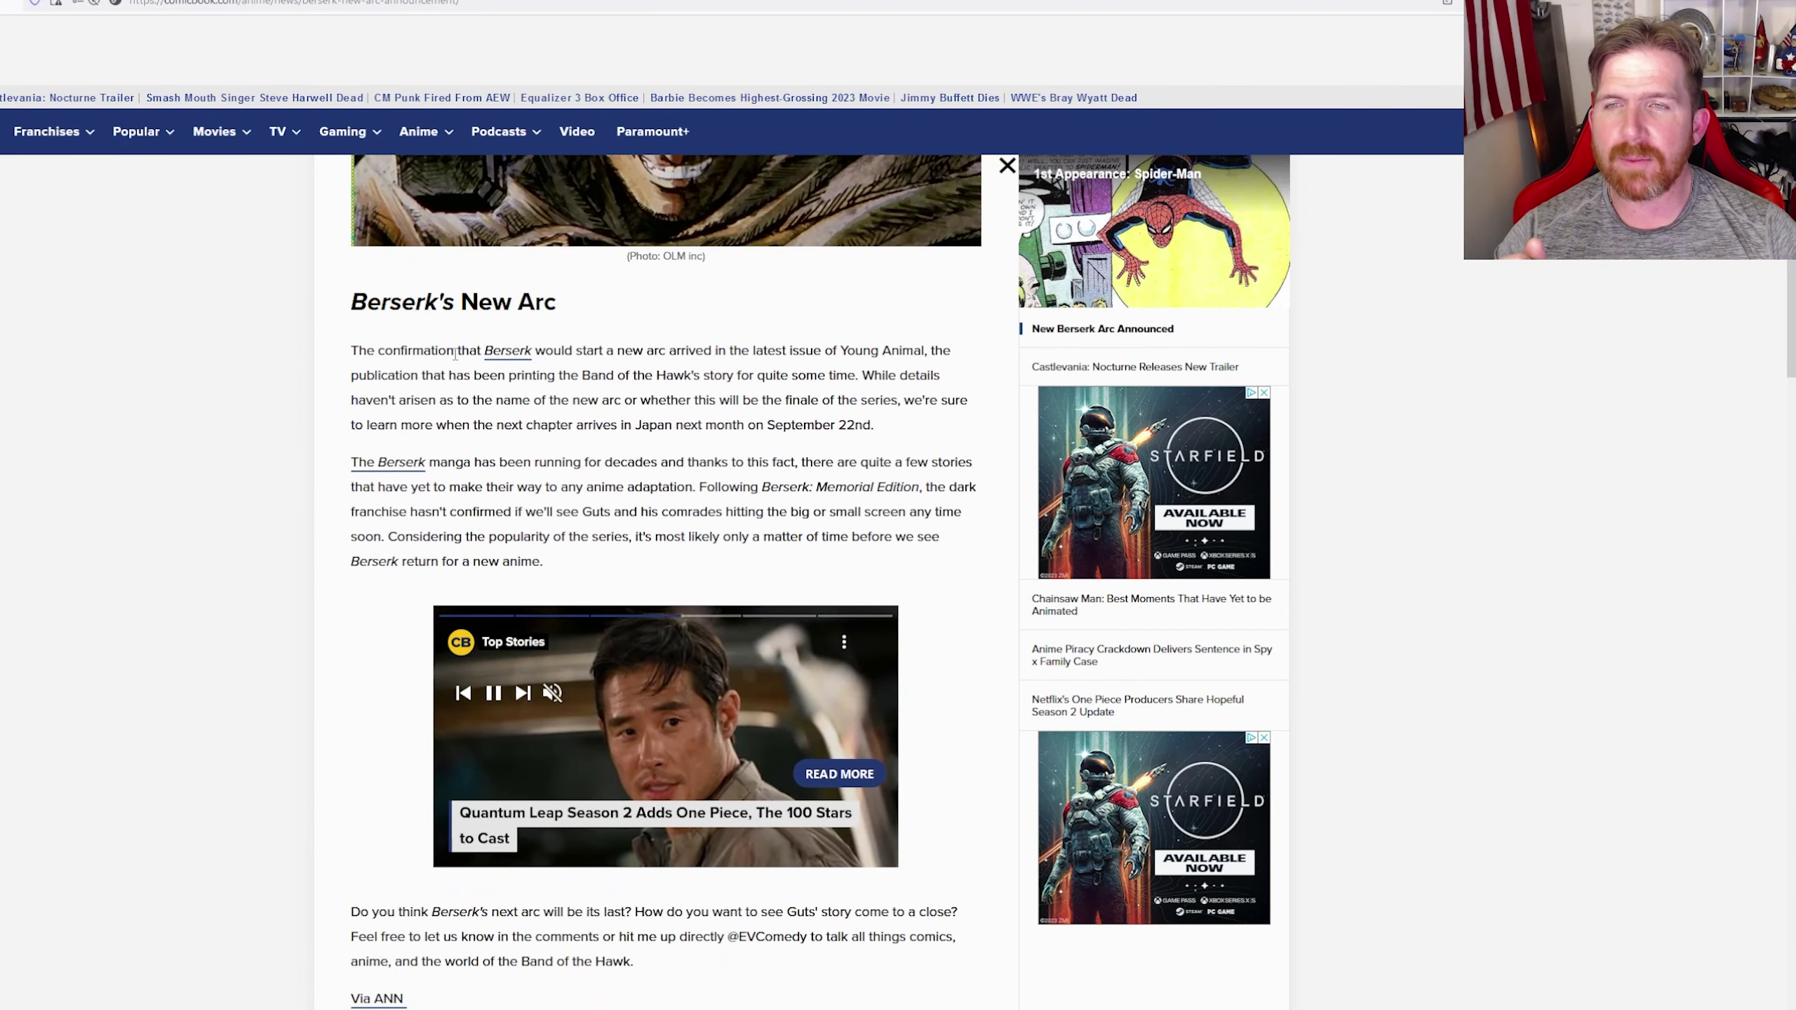